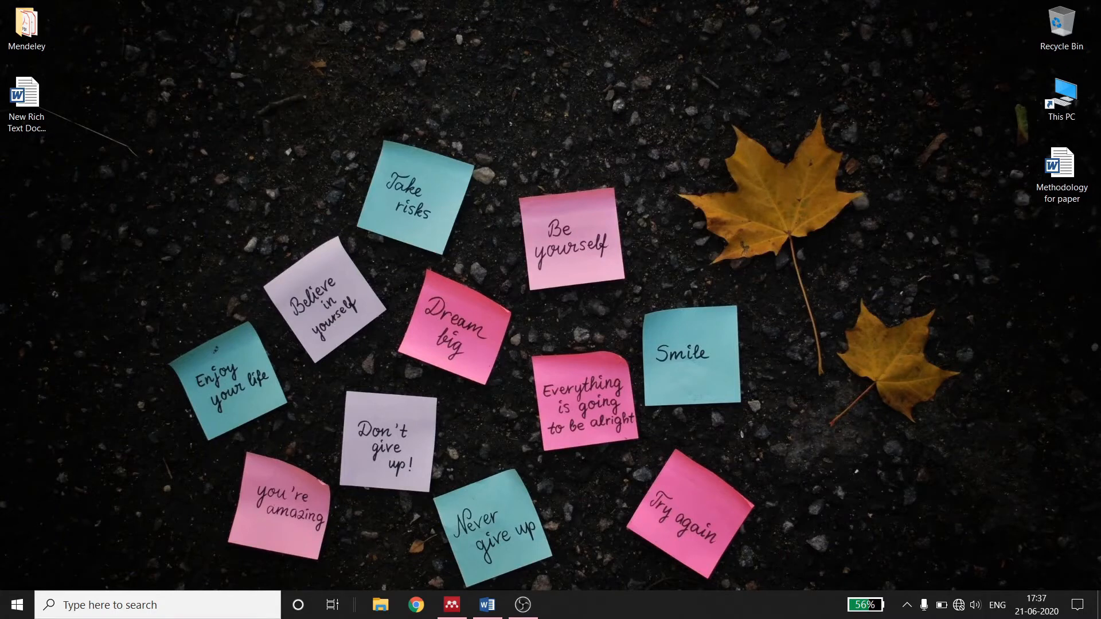
- Look over the Mendeley Desktop library and the PDF files stored in the desktop's Mendeley folder
left_click(452, 604)
left_click(452, 605)
left_click(452, 604)
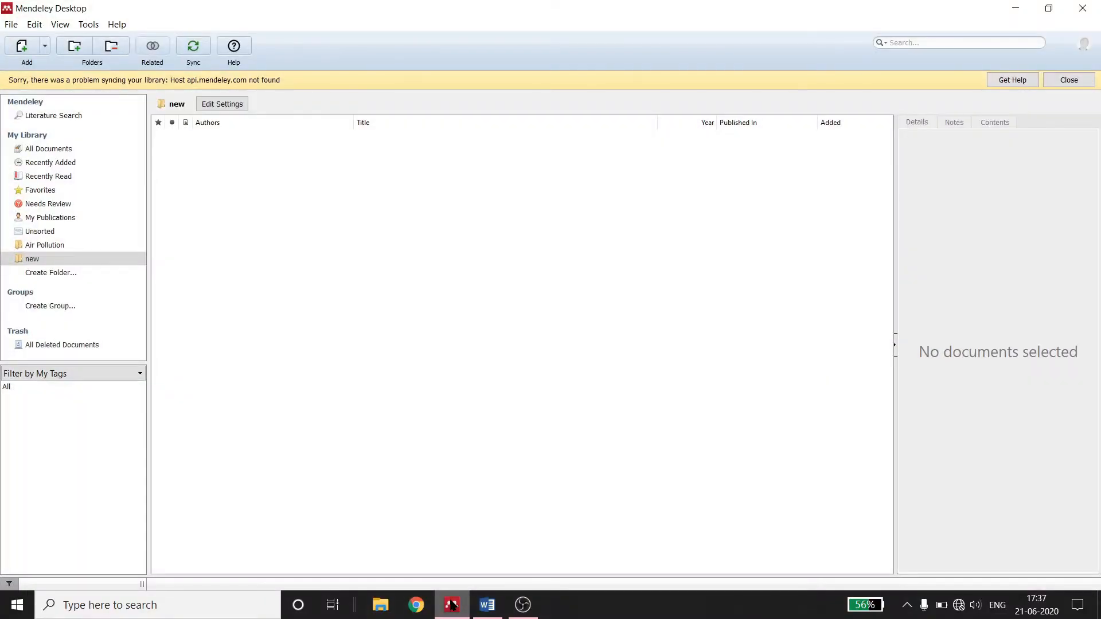
left_click(1015, 9)
double_click(25, 31)
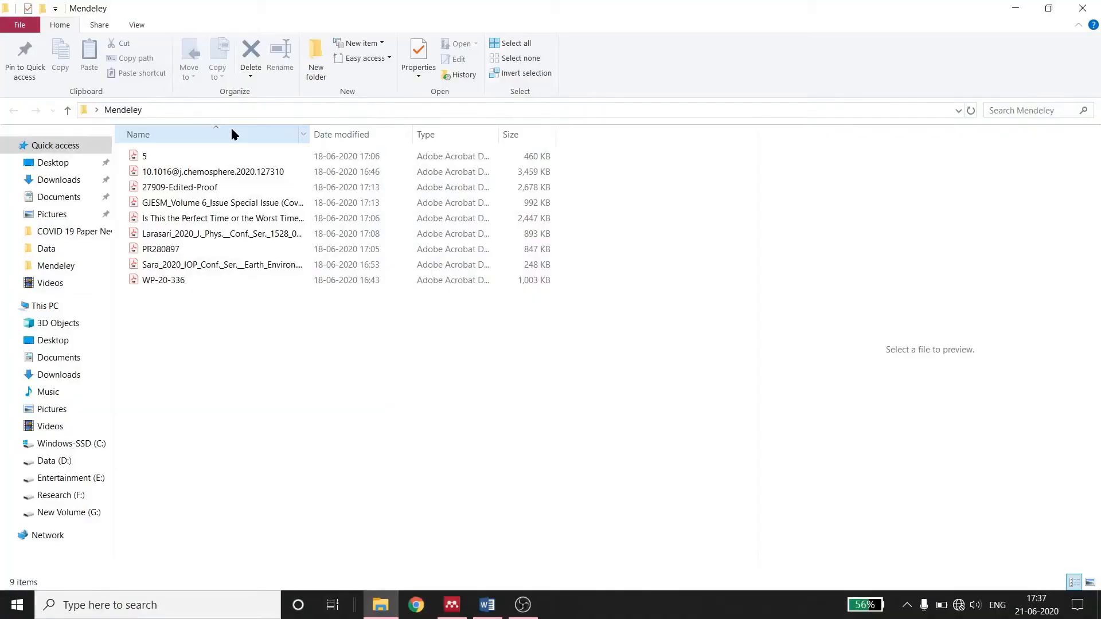
left_click(1015, 8)
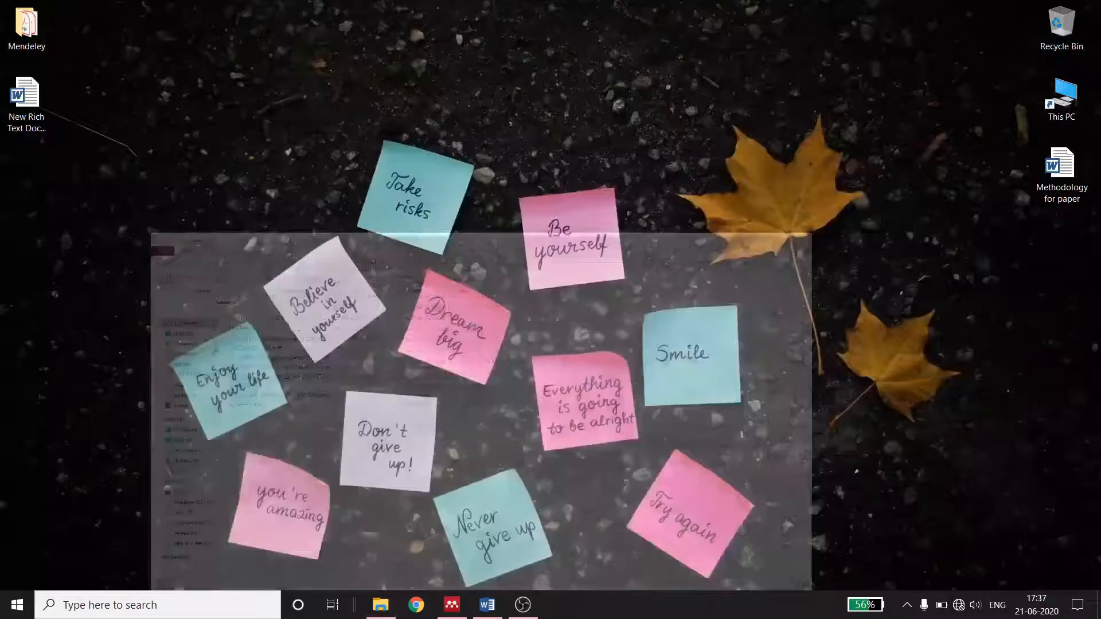
- Switch to Mendeley Desktop and add all nine PDF files from the desktop's Mendeley folder to the "new" folder
left_click(445, 615)
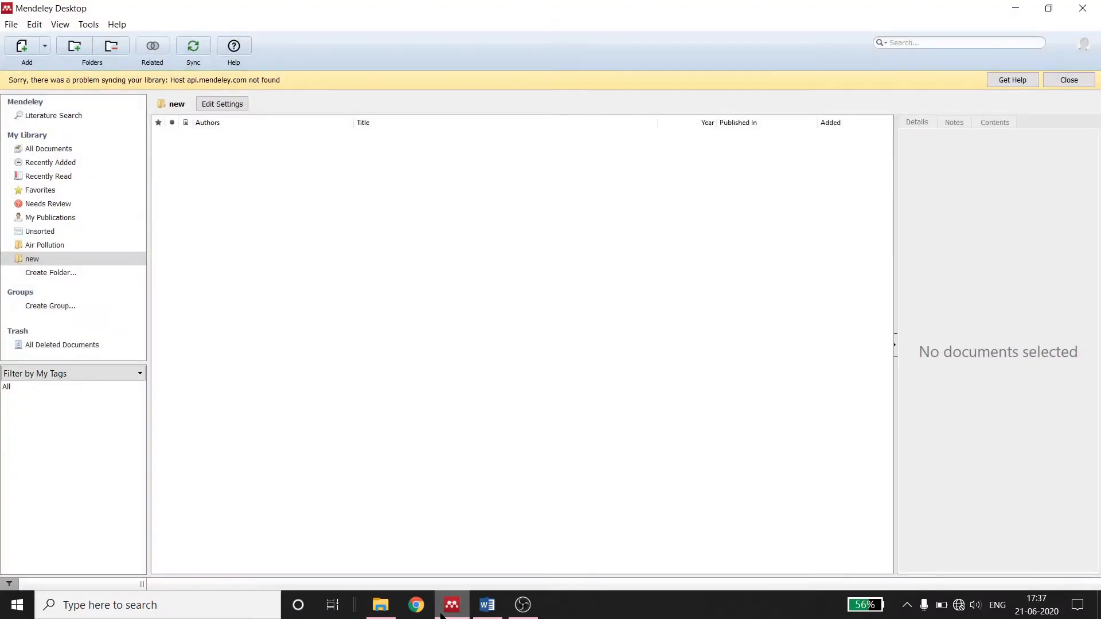
left_click(44, 47)
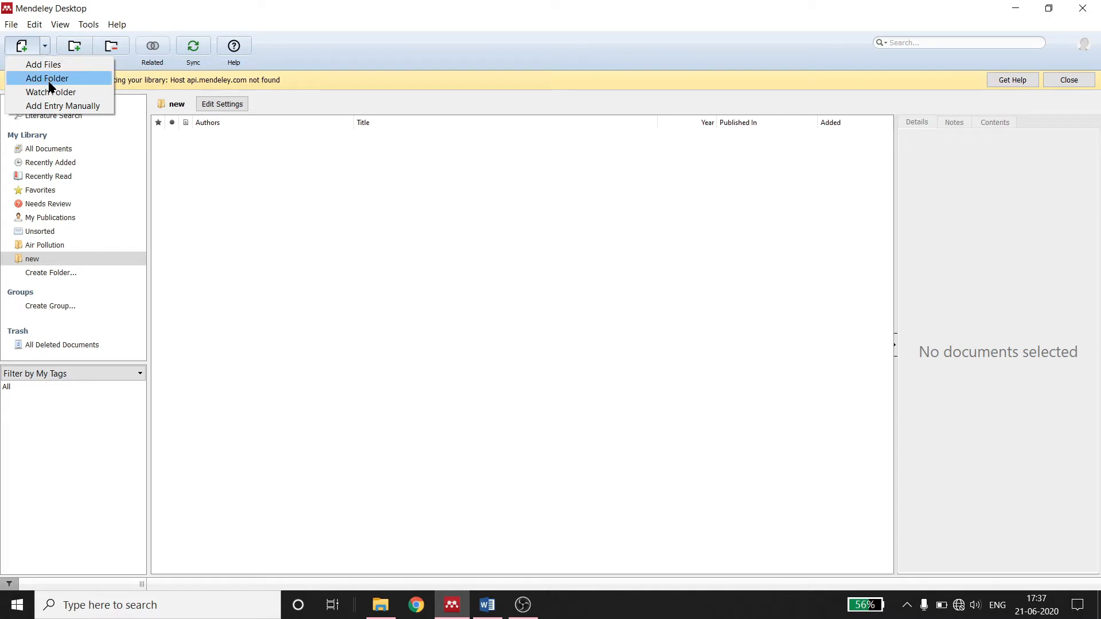
left_click(51, 68)
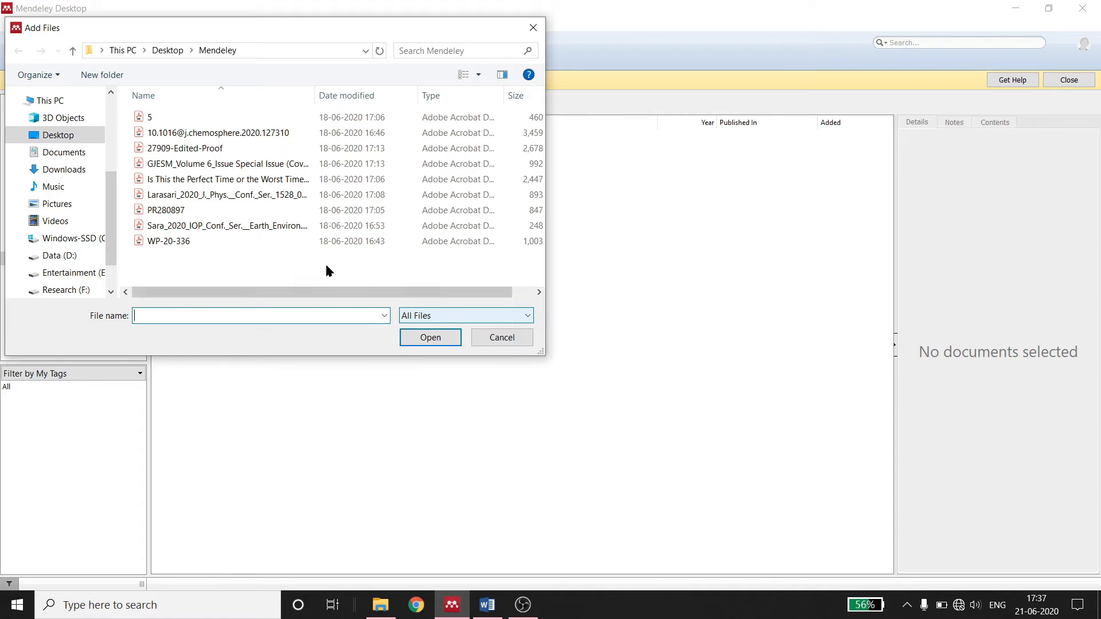
left_click_drag(249, 254, 162, 119)
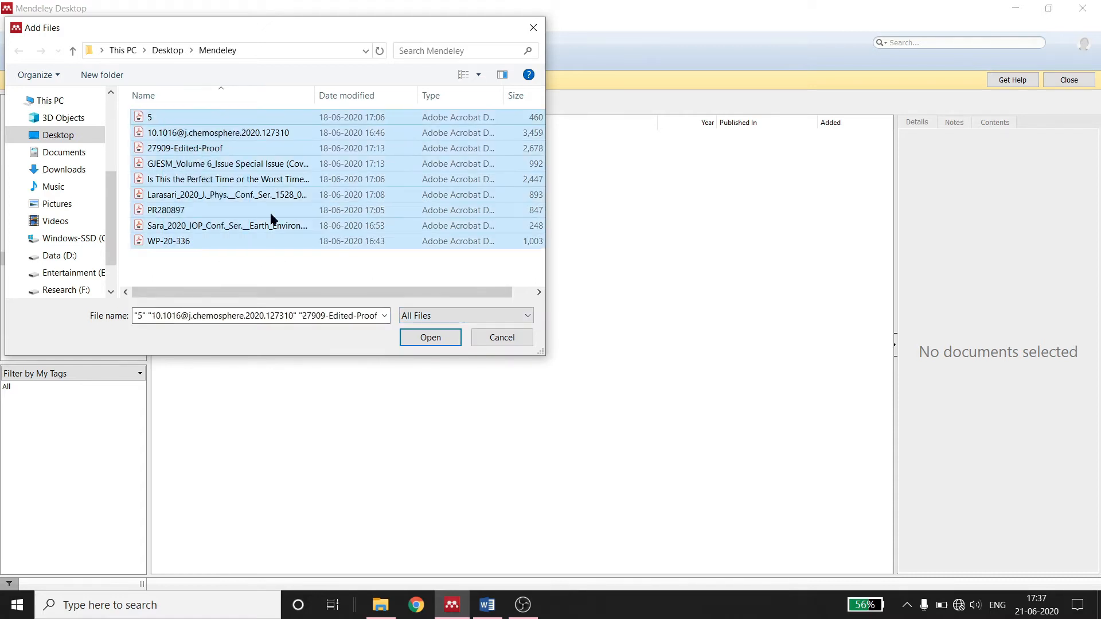
left_click(427, 339)
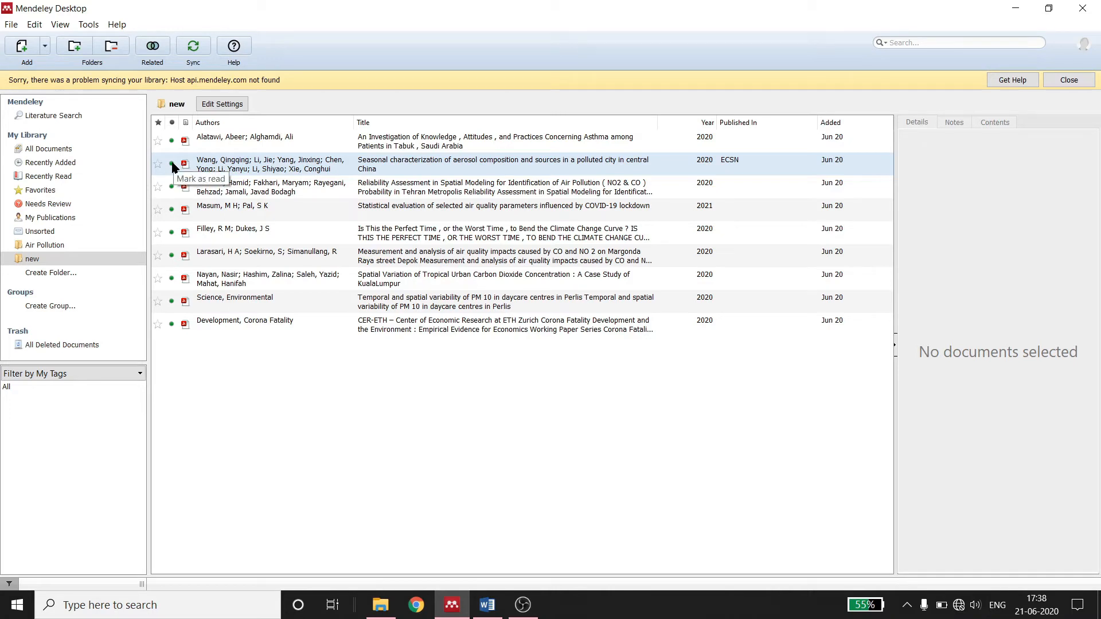
- Open the "Seasonal characterization of aerosol composition" paper and highlight lines 102 to 104 in section 2.1 Sampling site
double_click(265, 166)
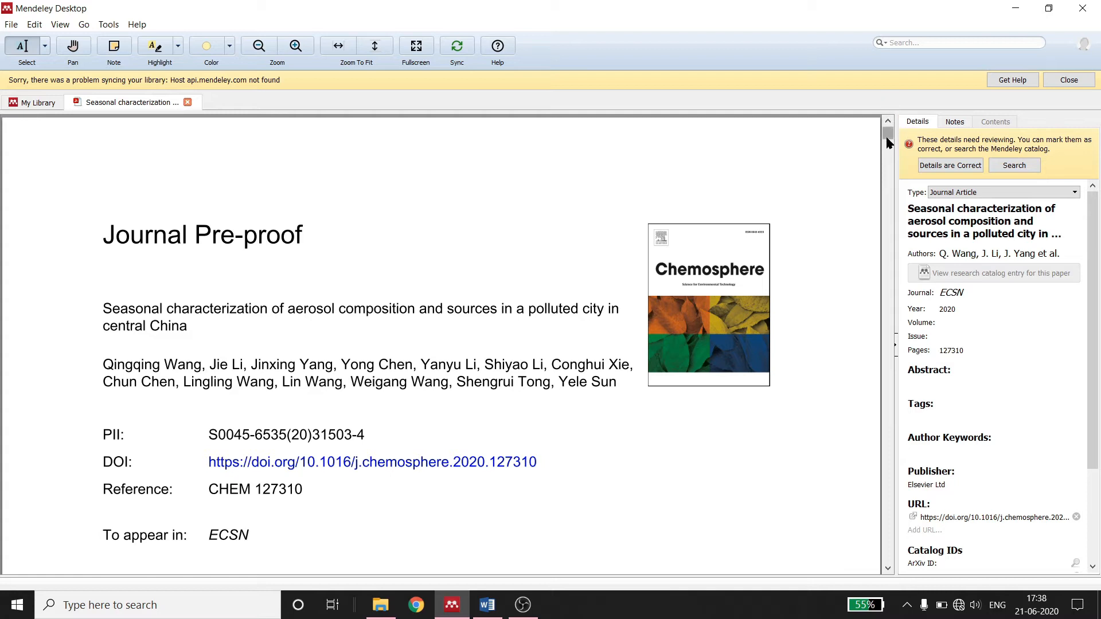
left_click_drag(888, 138, 889, 187)
left_click(888, 569)
mouse_move(122, 503)
left_mouse_down()
mouse_move(574, 565)
mouse_move(577, 615)
left_mouse_up()
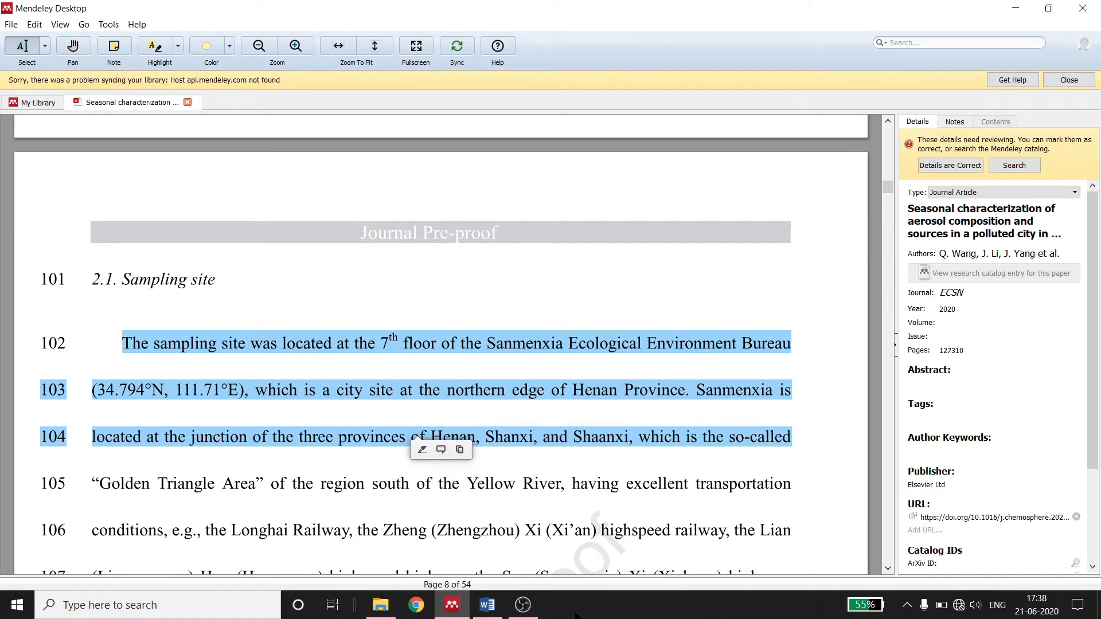
left_click(422, 450)
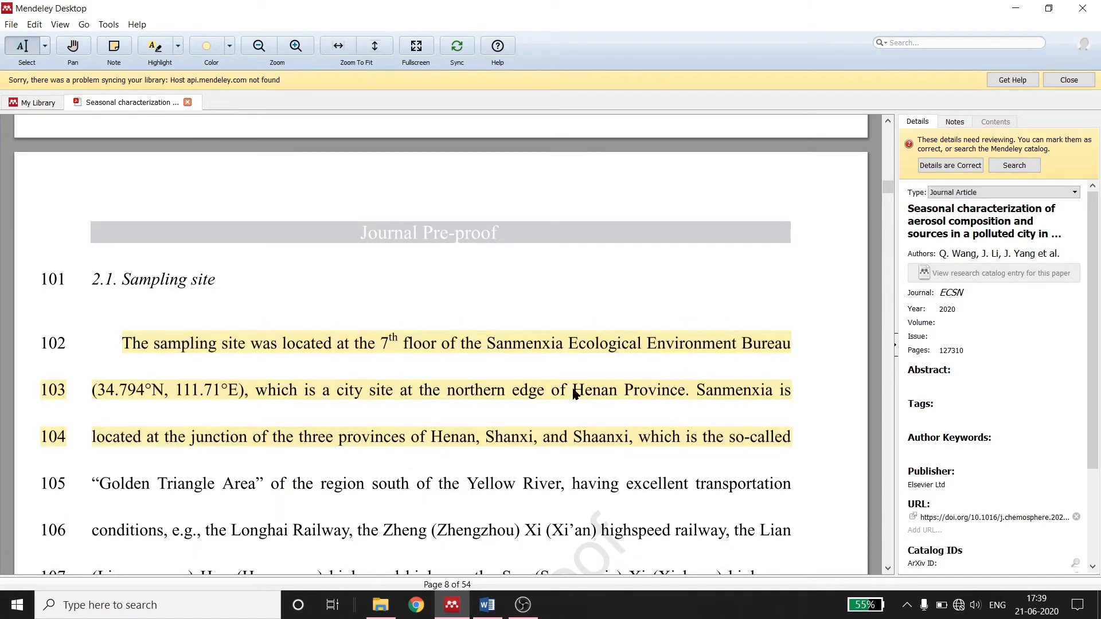
- Show the paper's notes and attach the note "important" to the highlighted sampling site text
left_click(954, 122)
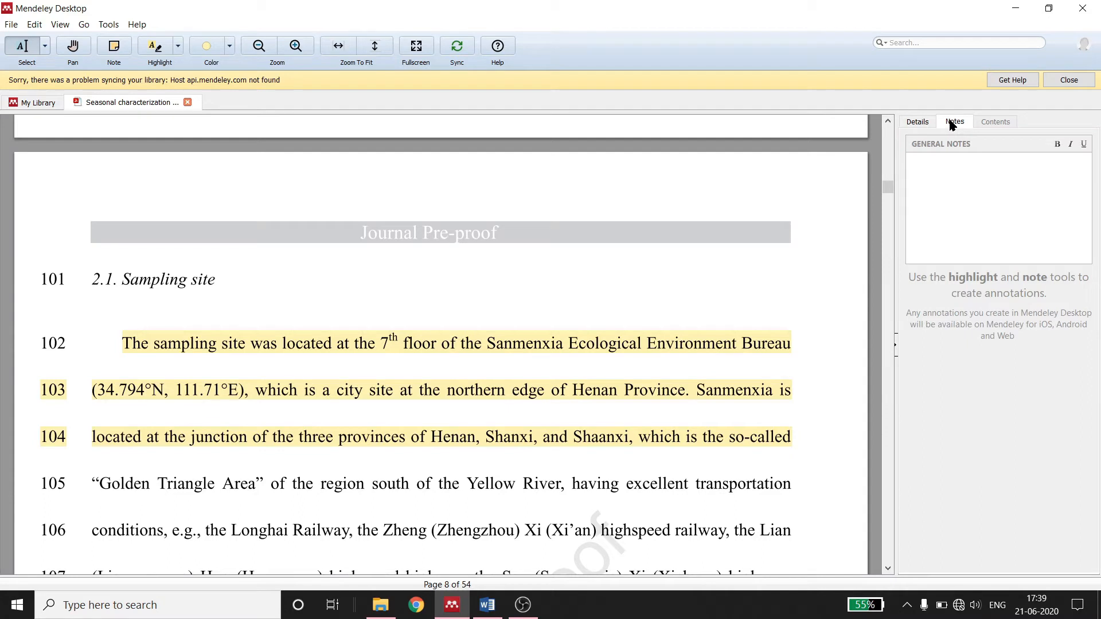
left_click(413, 395)
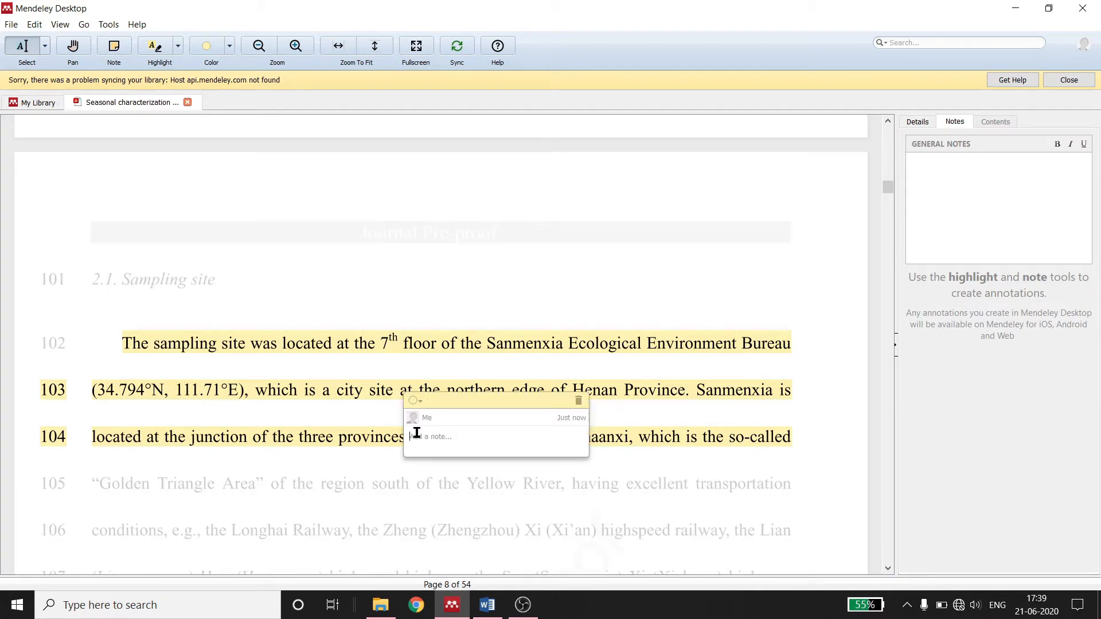
type("important")
left_click(300, 505)
left_click(412, 381)
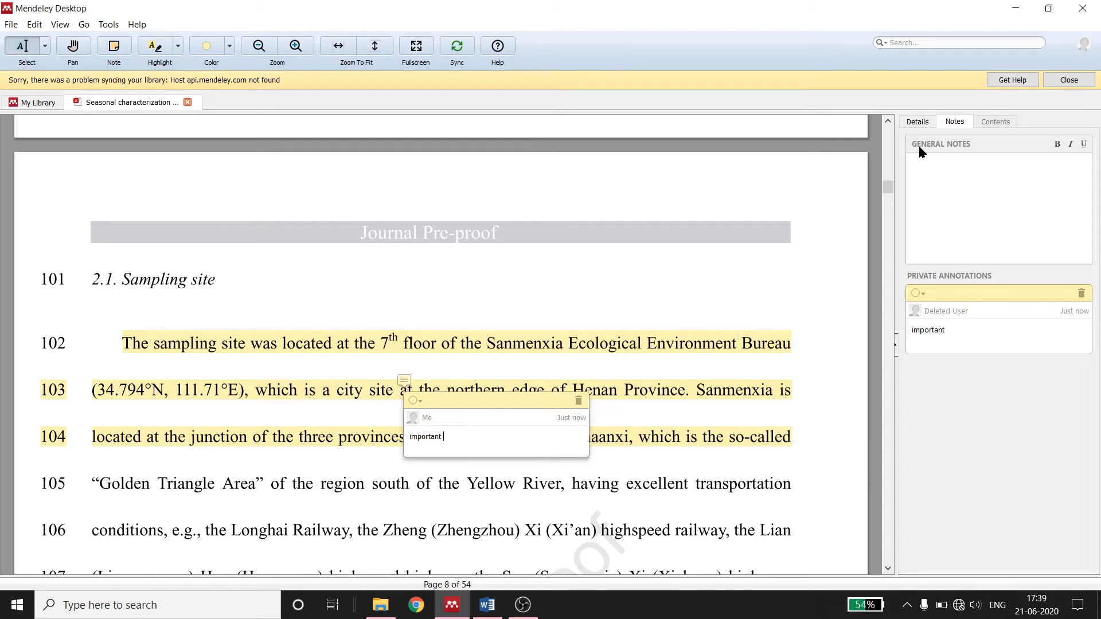
- Review the paper's bibliographic details, including its volume field, and return to the Credit author statement page
left_click(919, 123)
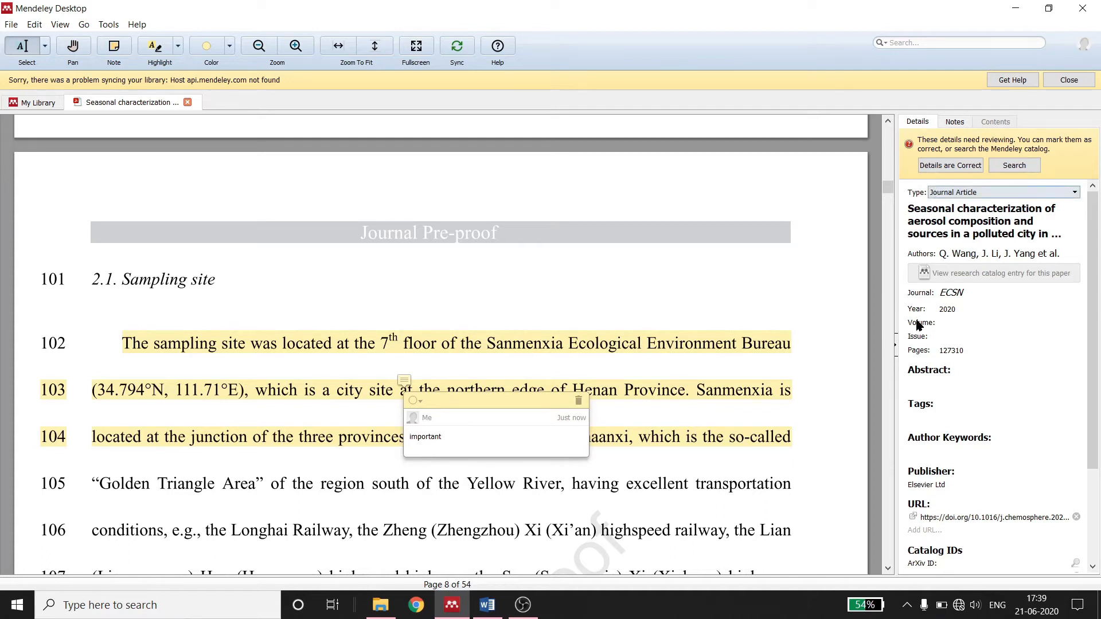
left_click(946, 321)
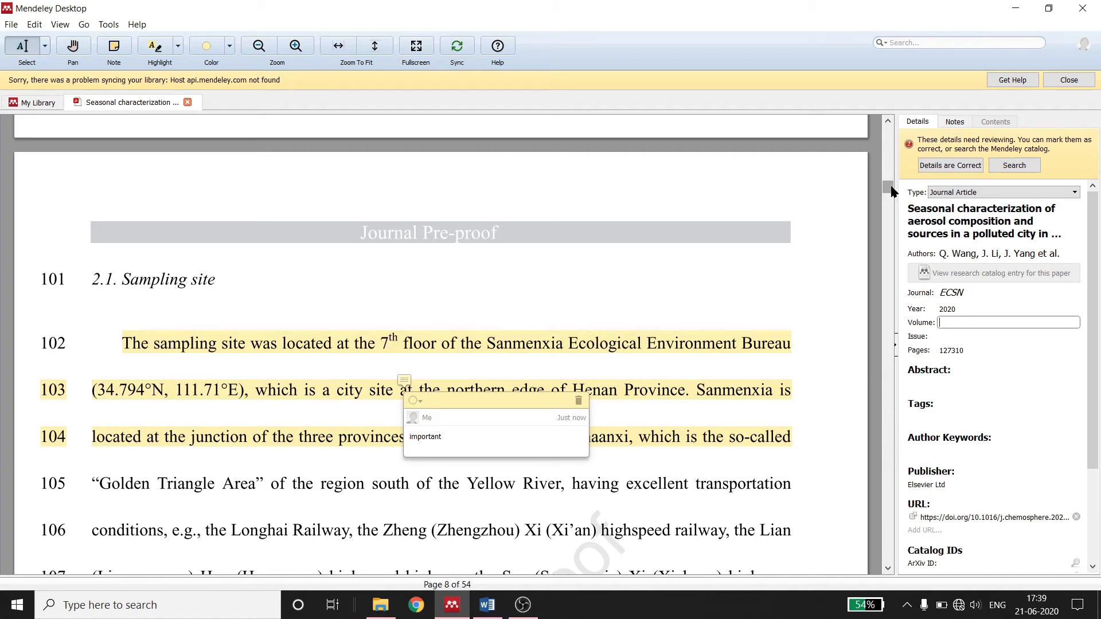
left_click_drag(888, 188, 889, 144)
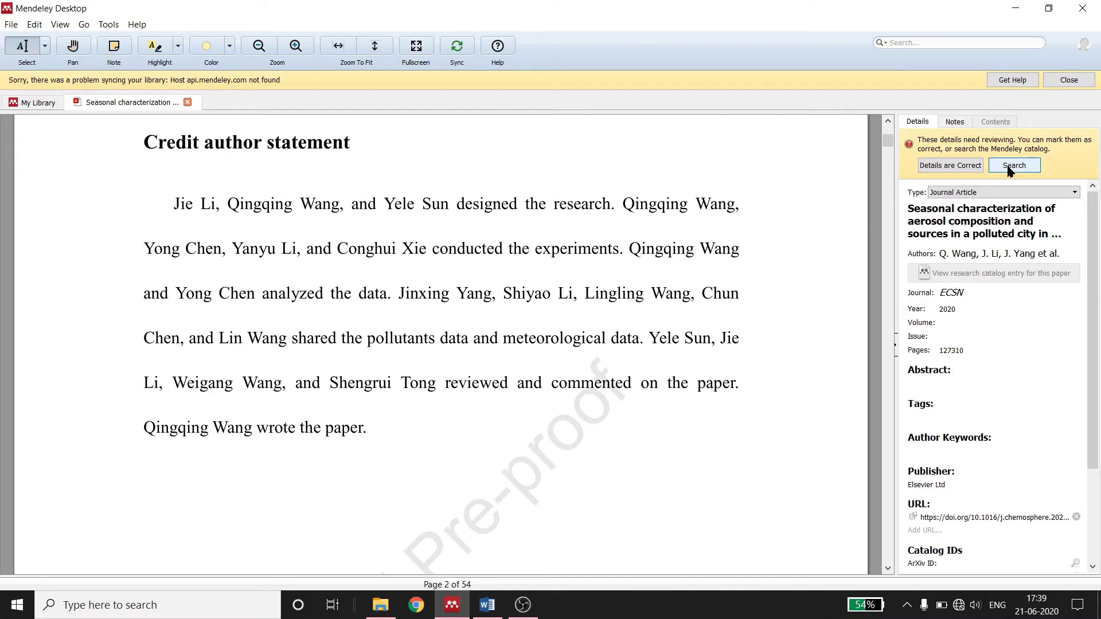
left_click(108, 26)
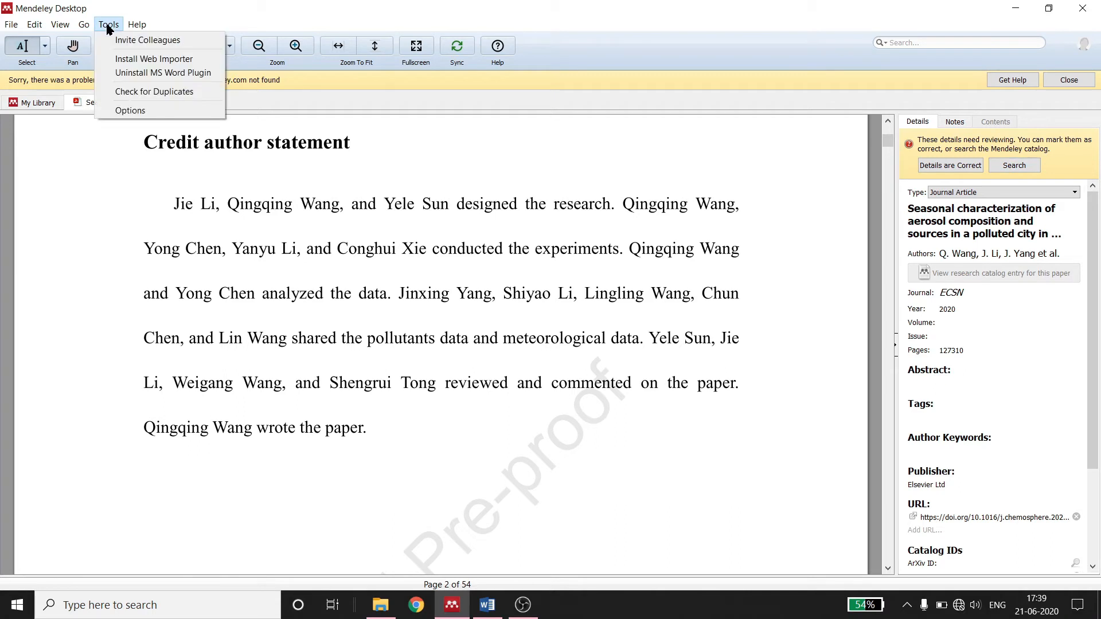
left_click(136, 73)
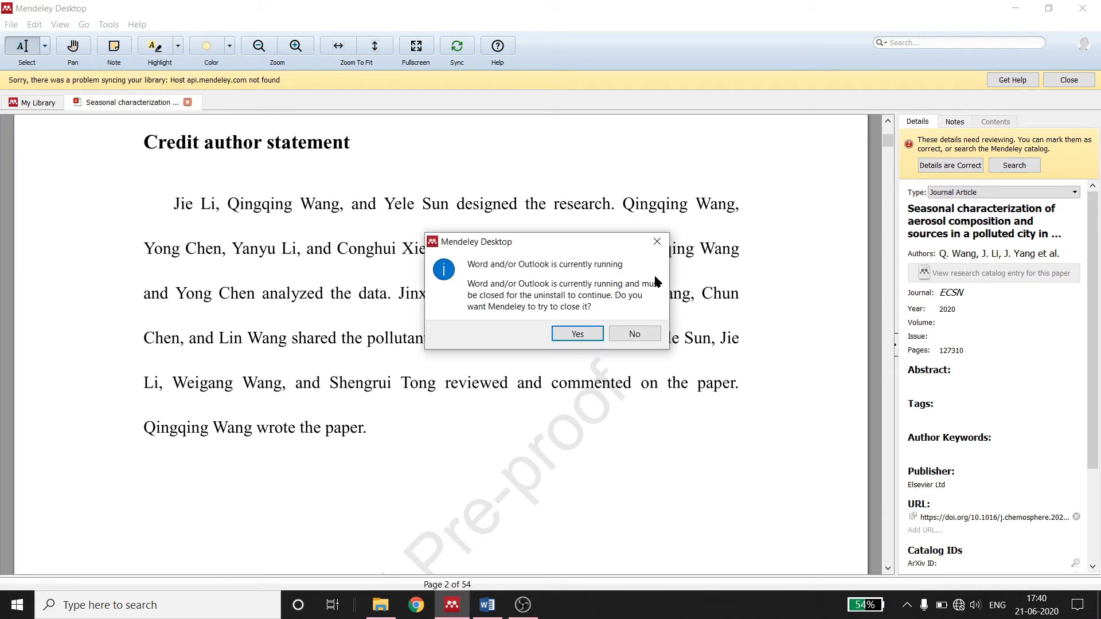
left_click(657, 244)
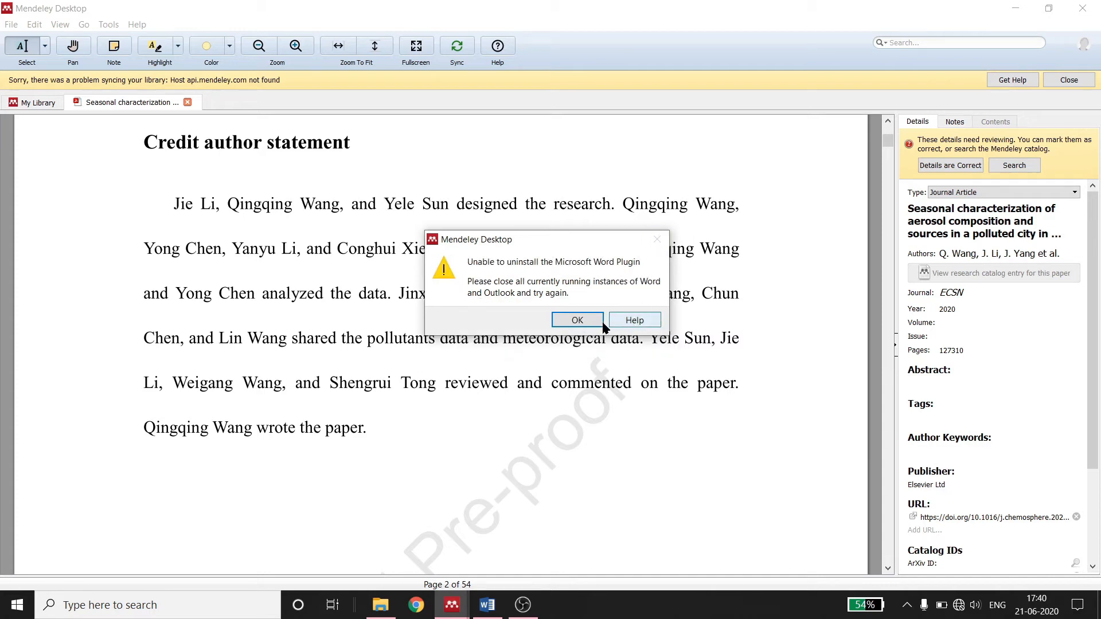
left_click(578, 321)
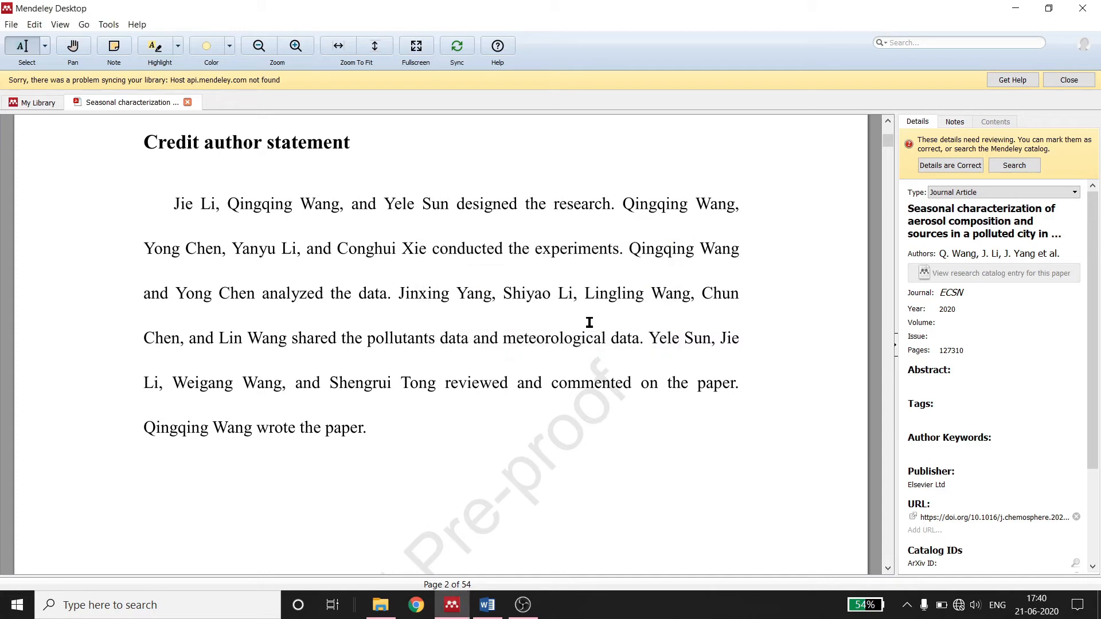
- Copy the paper's Credit author statement paragraph into the blank New Rich Text Document in Word
left_click(490, 613)
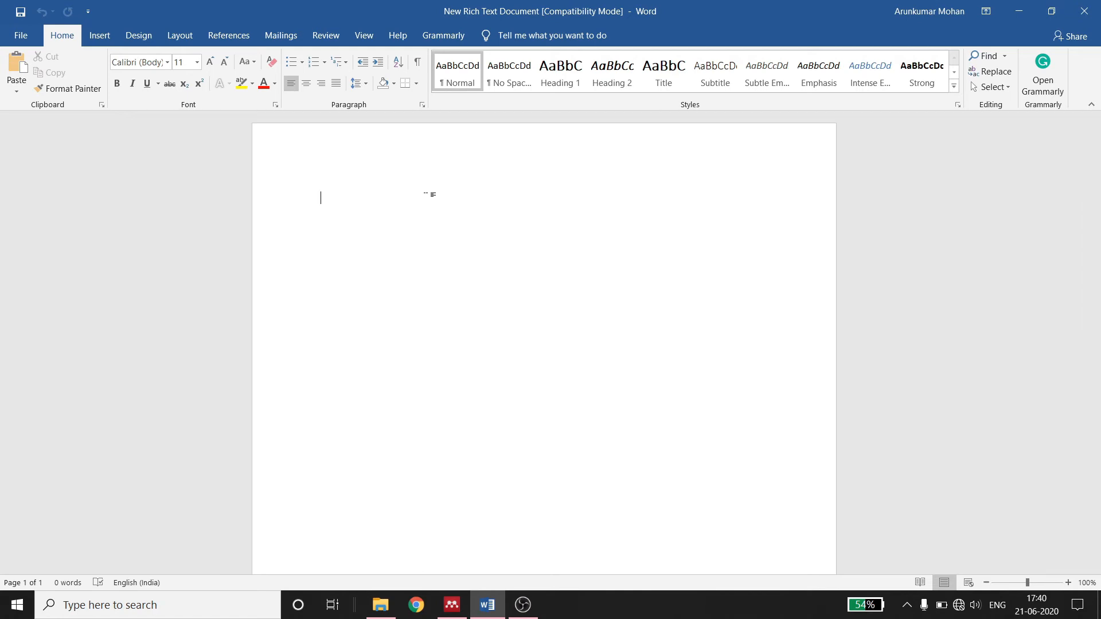
left_click(244, 41)
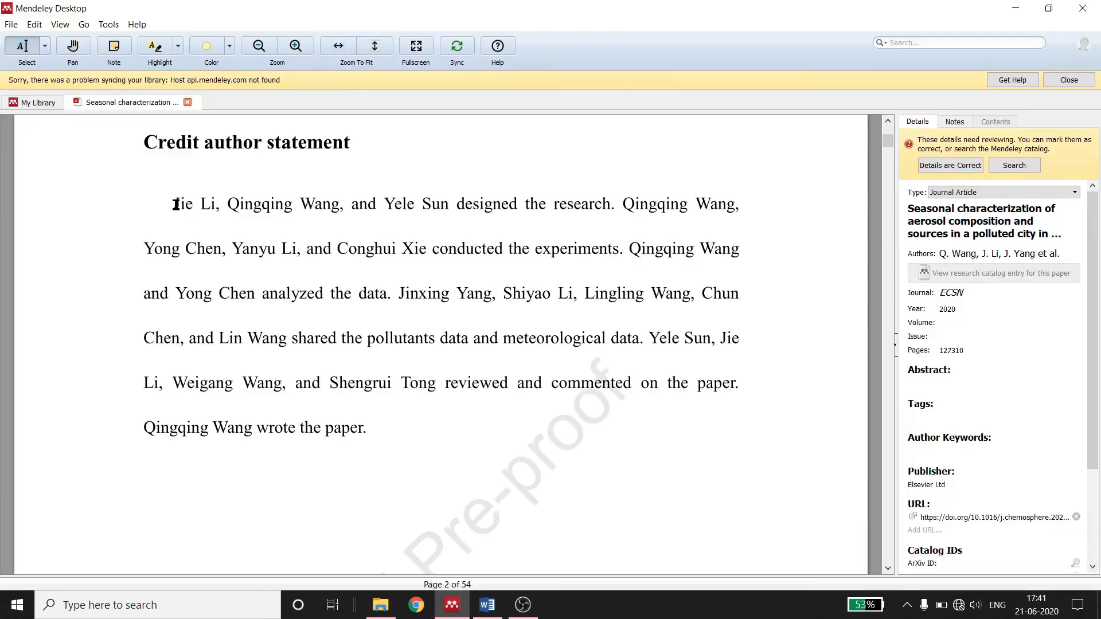
left_click_drag(173, 203, 362, 434)
key("ctrl+c")
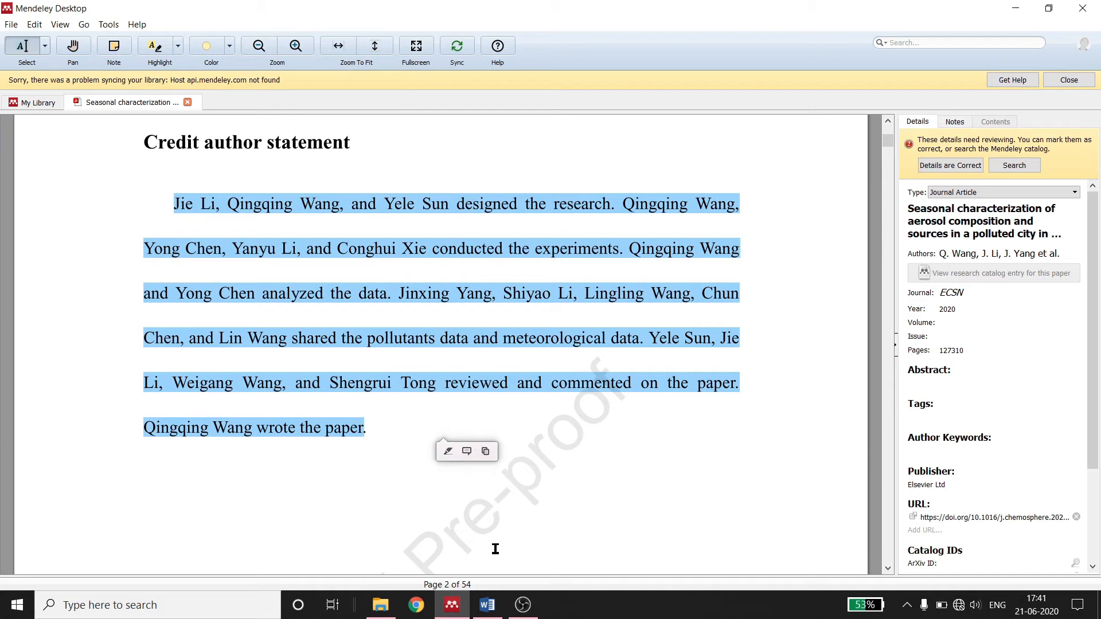
left_click(487, 605)
key("ctrl+v")
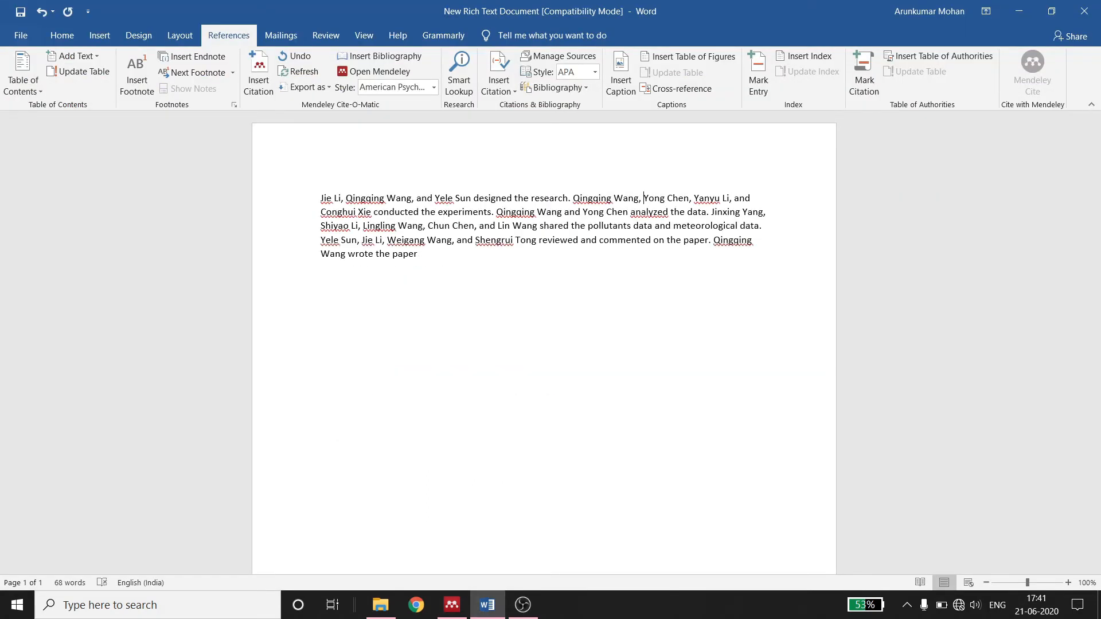
- Insert a Mendeley citation to the "Reliability Assessment in Spatial Modeling" paper after the first comma of the second sentence
left_click(643, 199)
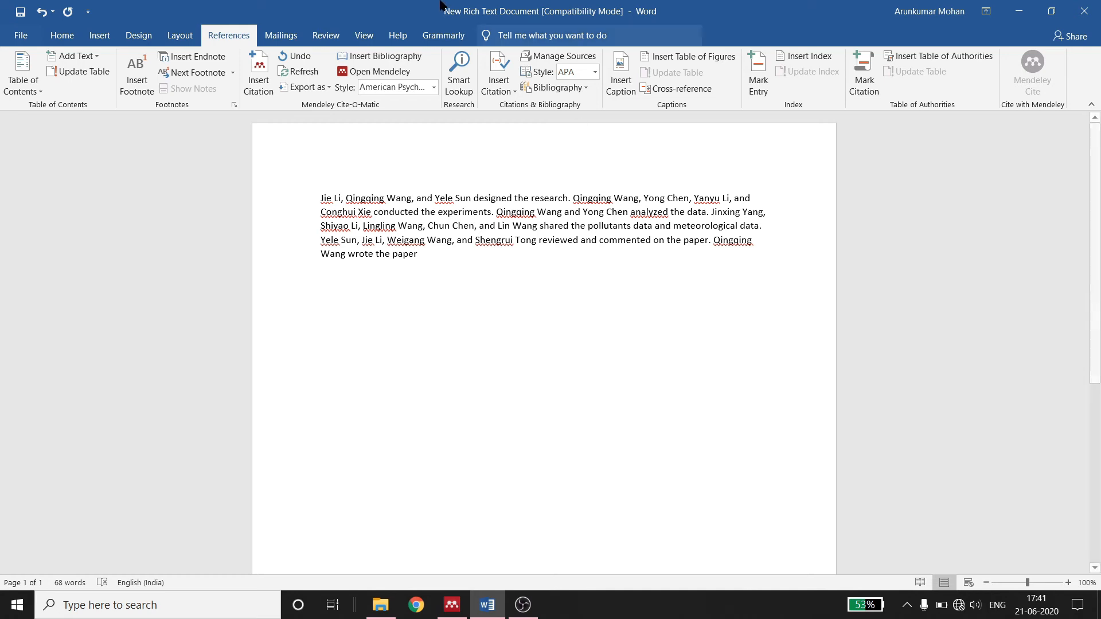
left_click(259, 87)
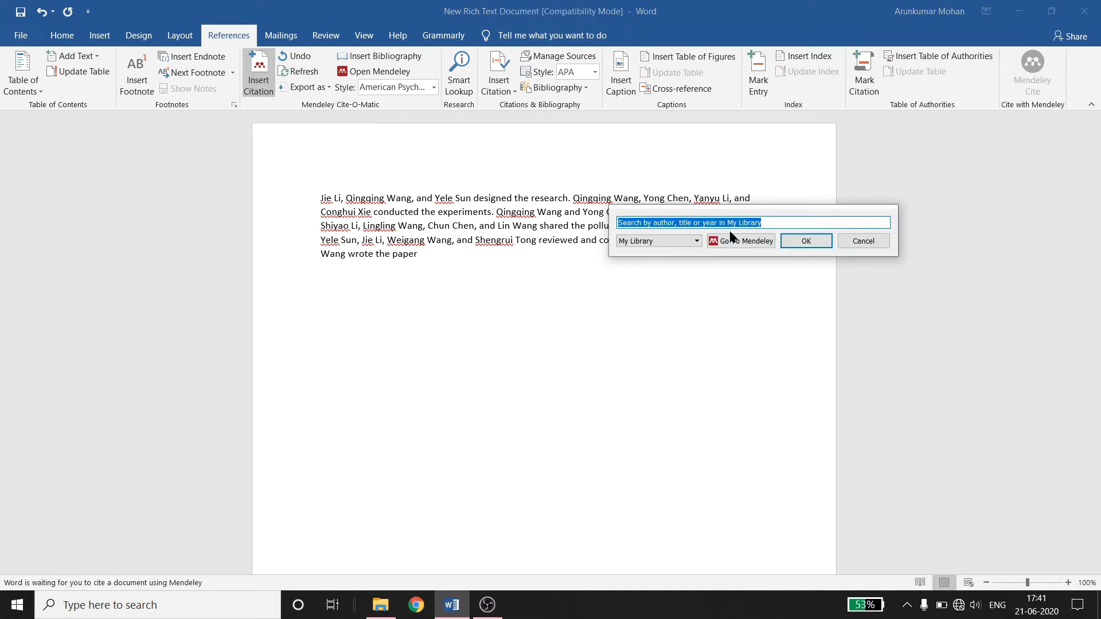
left_click_drag(744, 207, 488, 338)
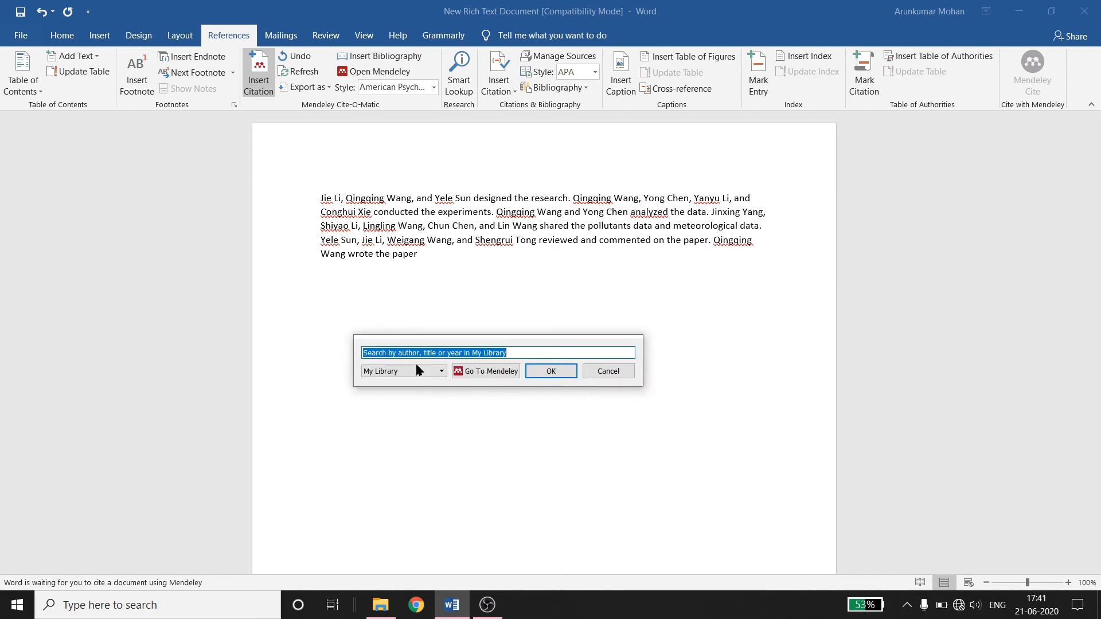
left_click(490, 377)
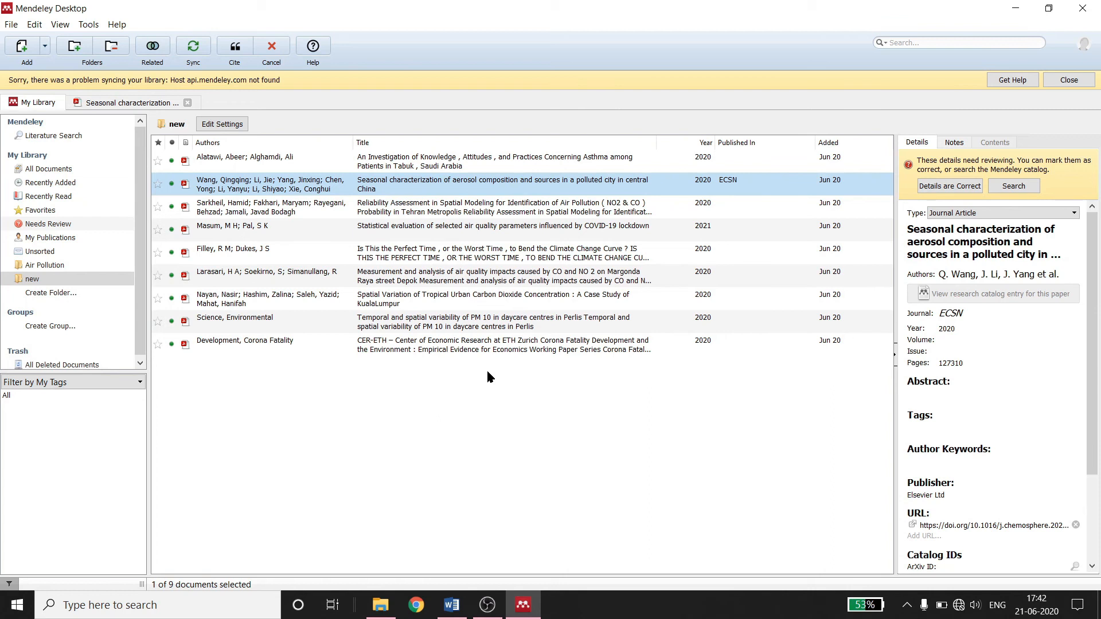
left_click(267, 213)
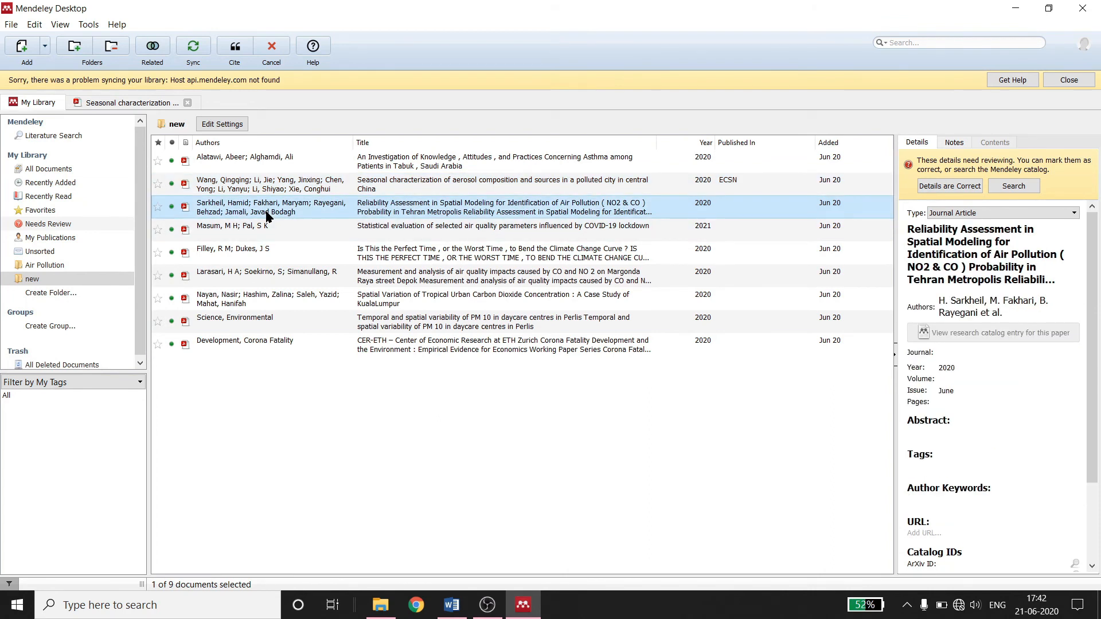
left_click(234, 47)
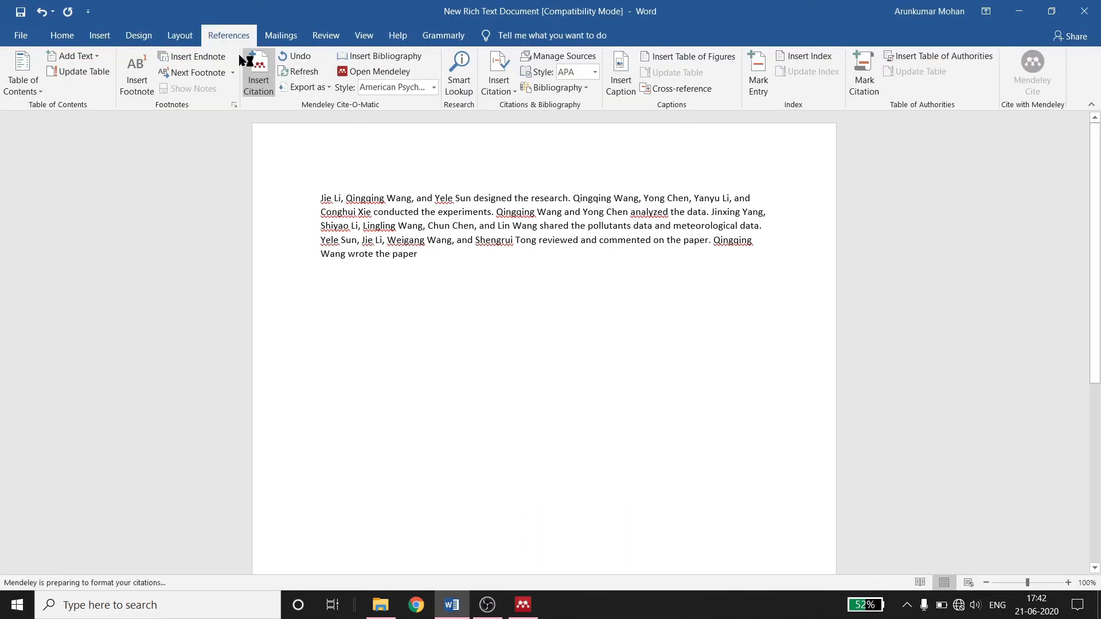
- Highlight the citation inserted in the second sentence in yellow
left_click_drag(643, 198, 732, 202)
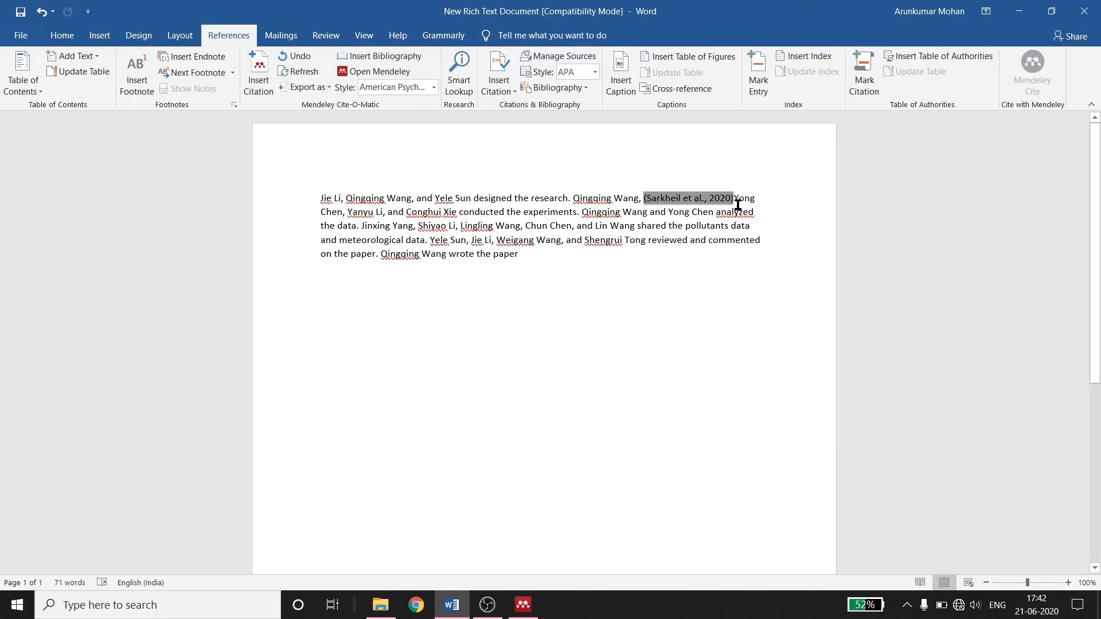
left_click(59, 36)
left_click(238, 80)
- Add a period at the paragraph's end and insert a Mendeley citation there to the open "Seasonal characterization" paper
left_click(239, 37)
key("ctrl+End")
type(".")
left_click(254, 74)
left_click(536, 296)
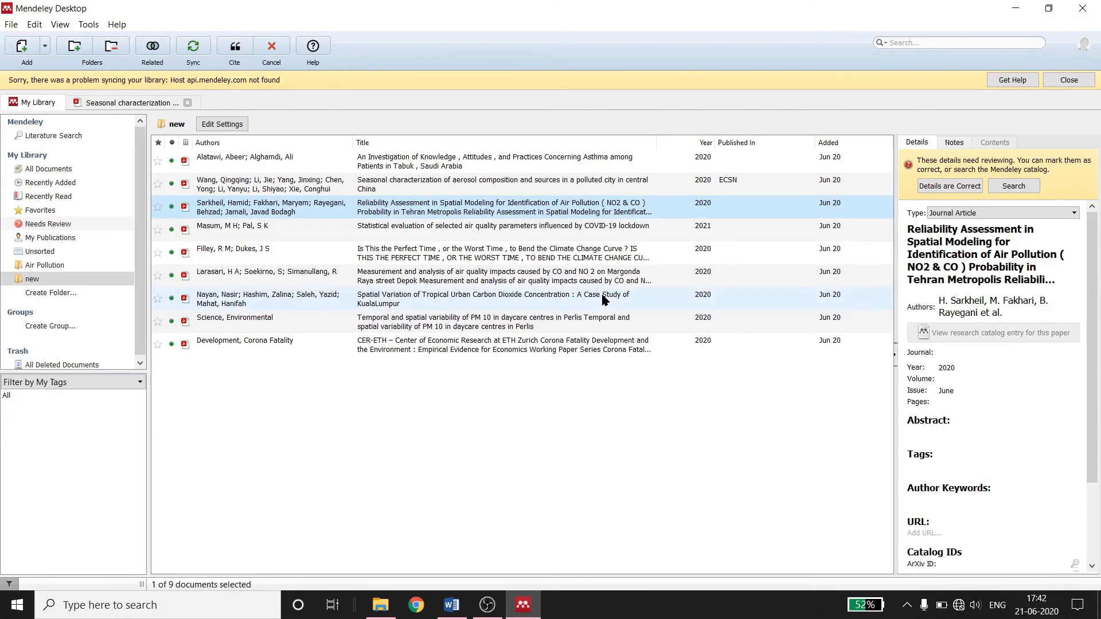
left_click(92, 103)
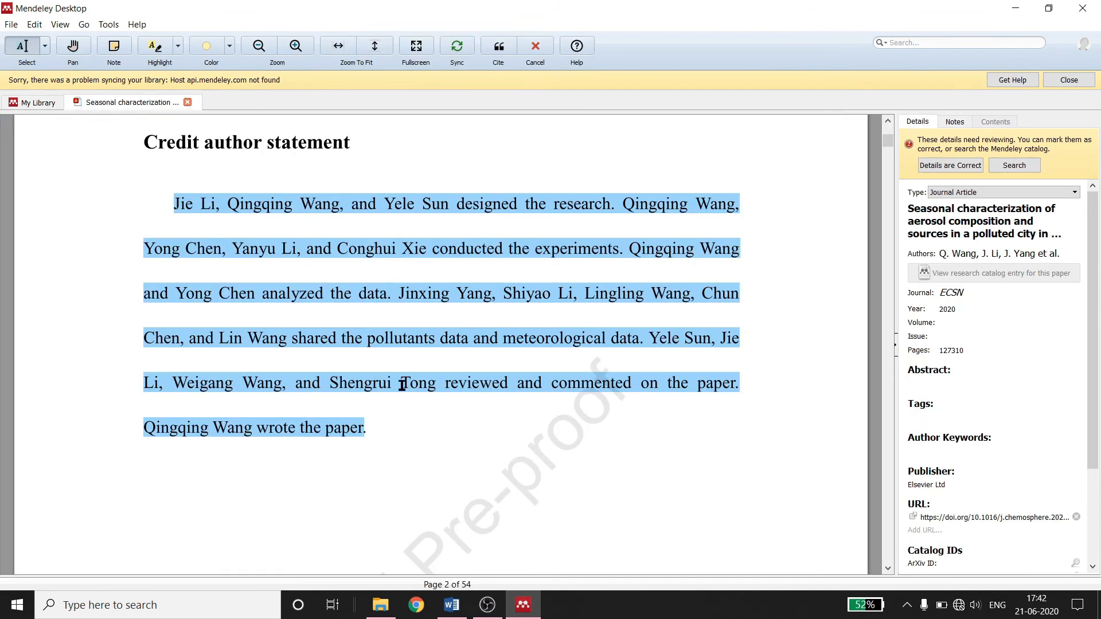
left_click(507, 59)
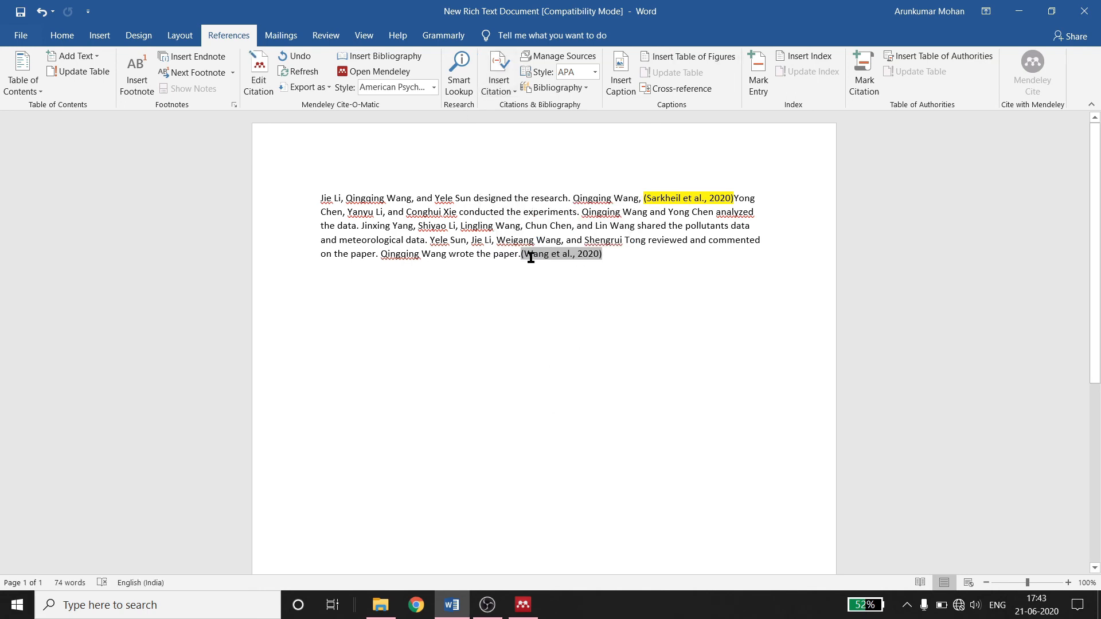
- Highlight the citation at the paragraph's end in yellow and start a new paragraph below it
left_click(60, 36)
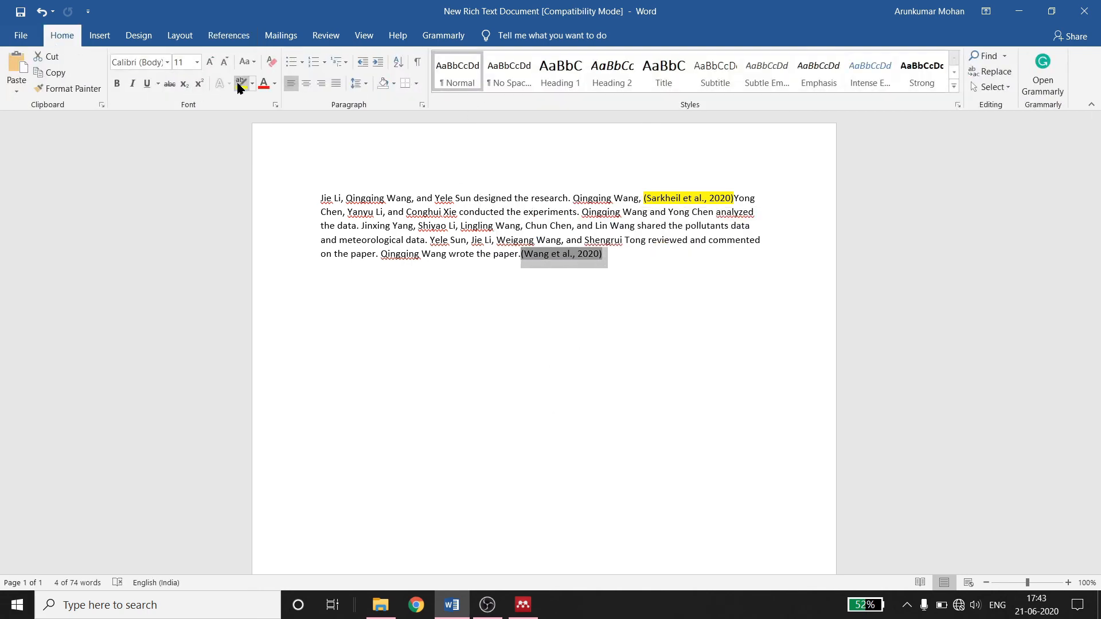
left_click(318, 286)
left_click(335, 289)
key("Return")
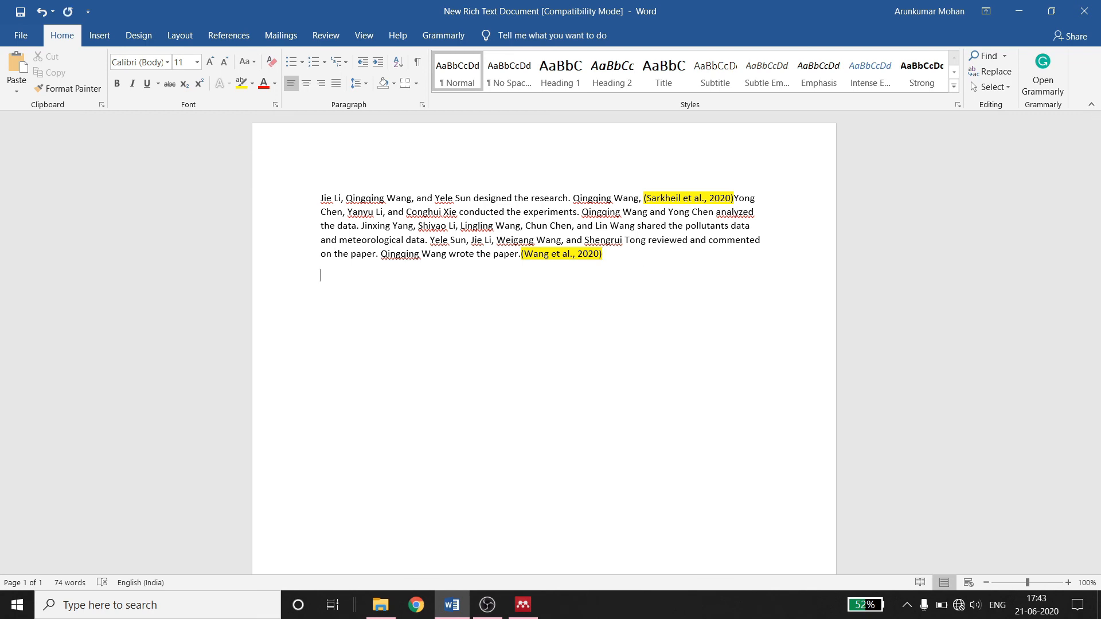
- Insert the Mendeley bibliography below the cited paragraph and add a blank line above its first entry
left_click(229, 35)
left_click(350, 56)
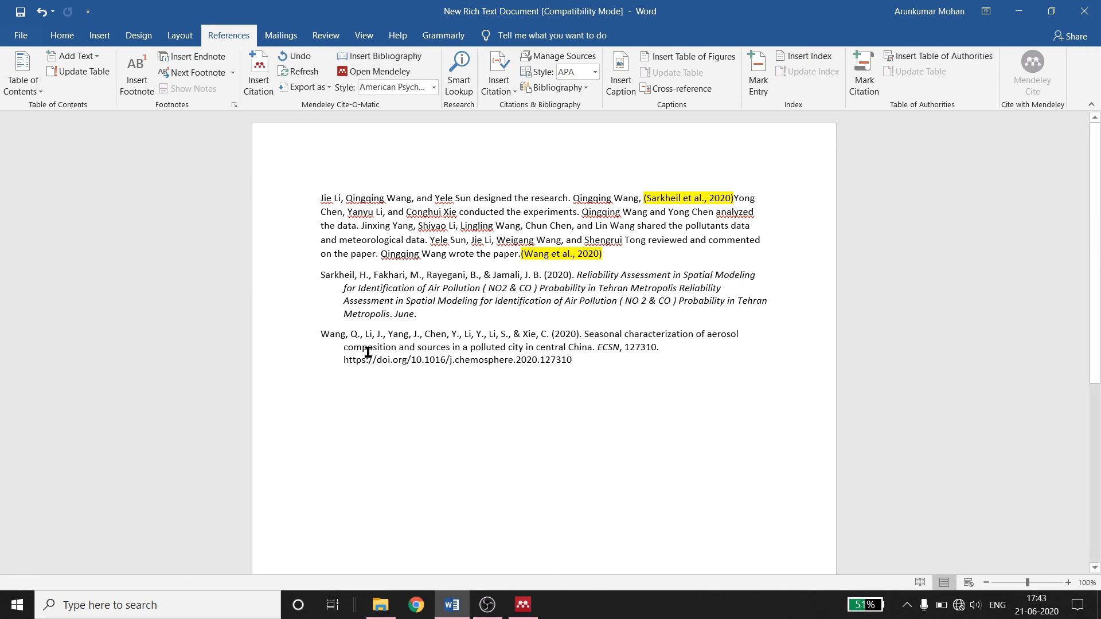
left_click(319, 274)
key("Return")
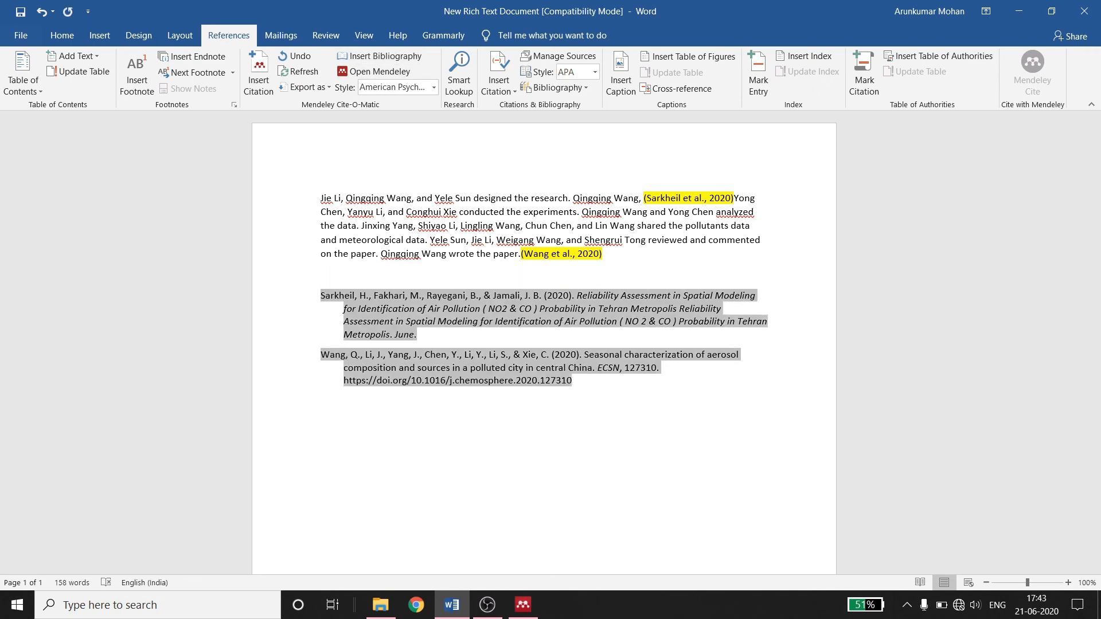